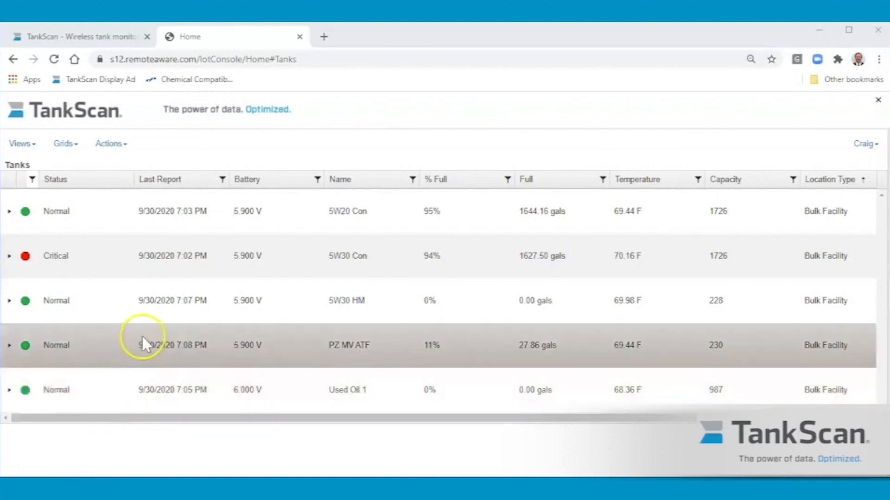
# Open the provisioning readings of the Used Oil 1 tank and open its Full (gals) reading for editing
pyautogui.click(9, 390)
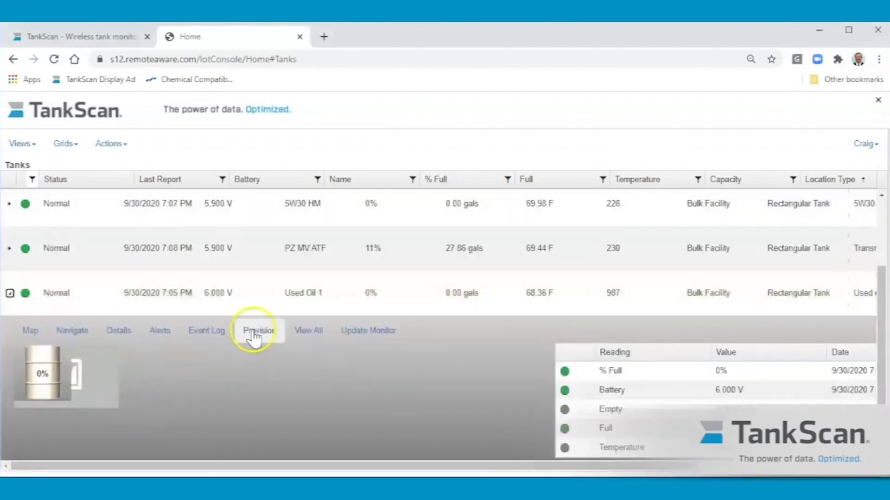
pyautogui.click(254, 331)
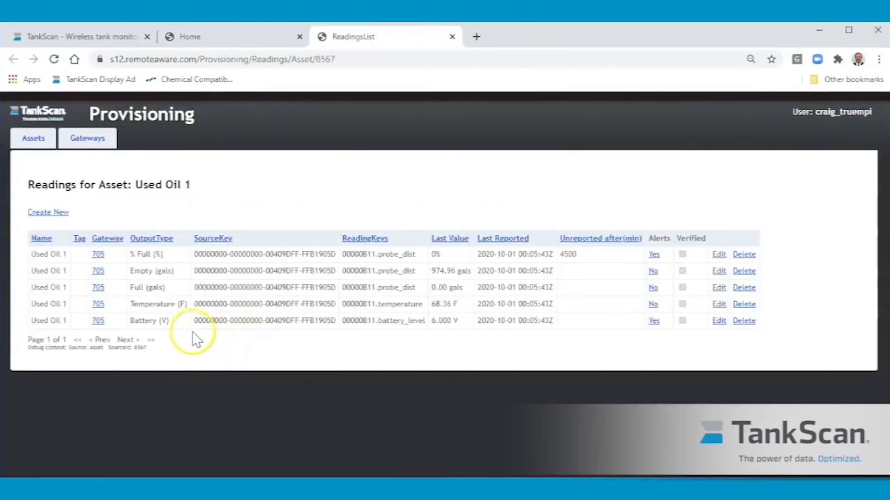
pyautogui.click(718, 287)
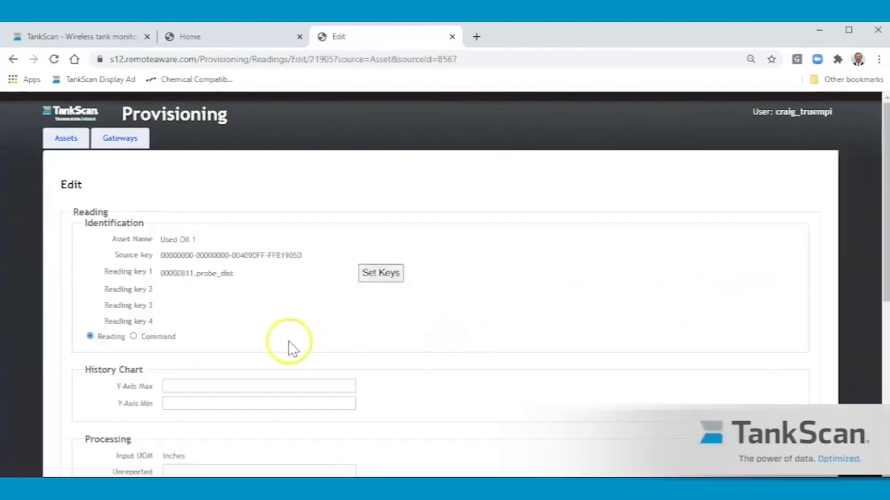
# Examine the Full (gals) reading's lookup table from the first to the last input inches, and leave without saving
pyautogui.scroll(-7, 246, 297)
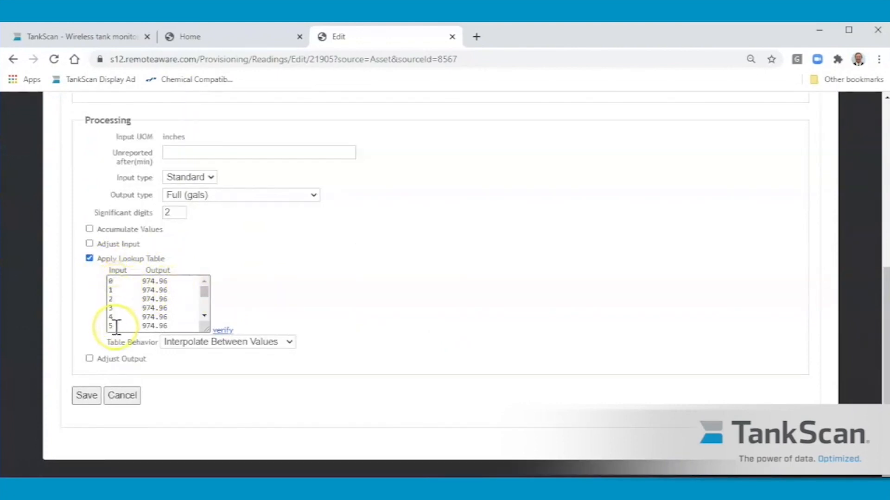
pyautogui.click(179, 281)
pyautogui.click(203, 315)
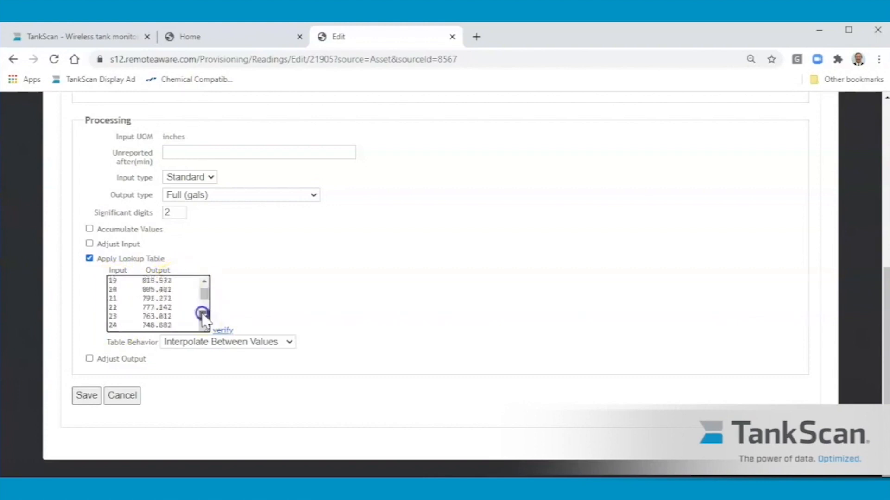
pyautogui.moveTo(203, 315); pyautogui.dragTo(203, 315)
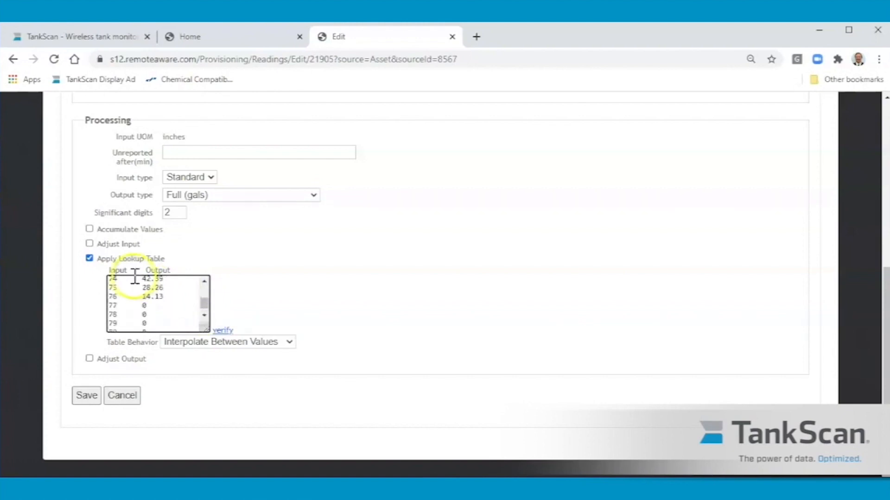
pyautogui.click(132, 289)
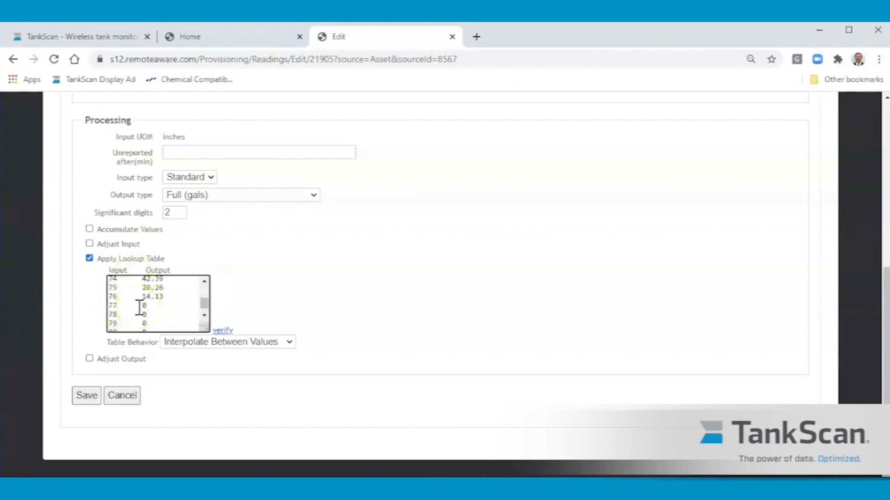
pyautogui.moveTo(205, 308); pyautogui.dragTo(205, 293)
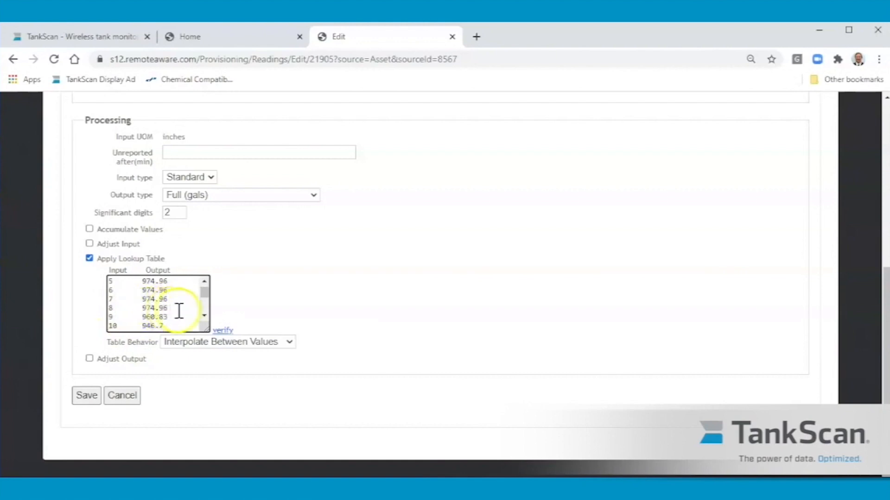
pyautogui.click(204, 281)
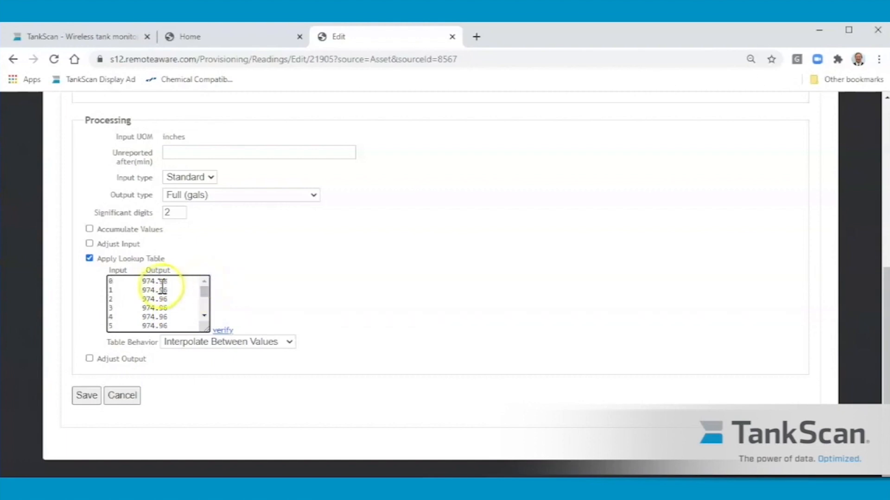
pyautogui.scroll(-2, 204, 298)
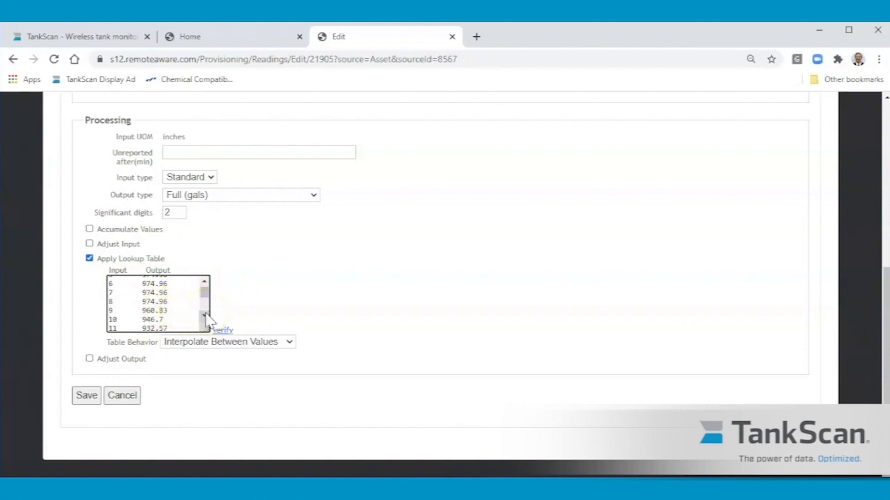
pyautogui.click(122, 395)
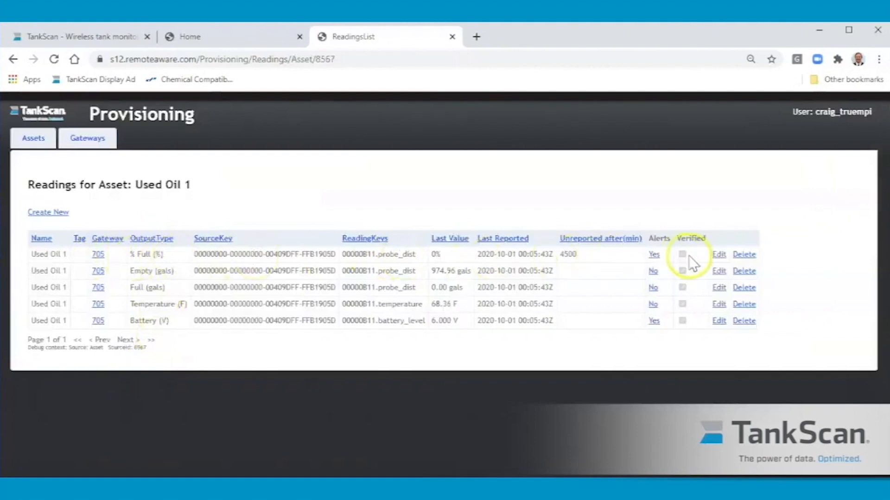
# Open the % Full reading of Used Oil 1, review its lookup table of inches to percentages, and leave without saving
pyautogui.click(718, 254)
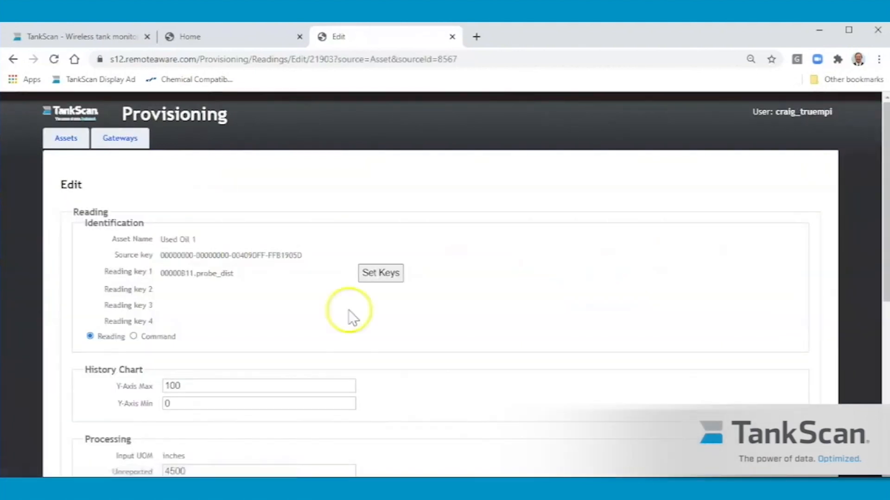
pyautogui.scroll(-7, 284, 324)
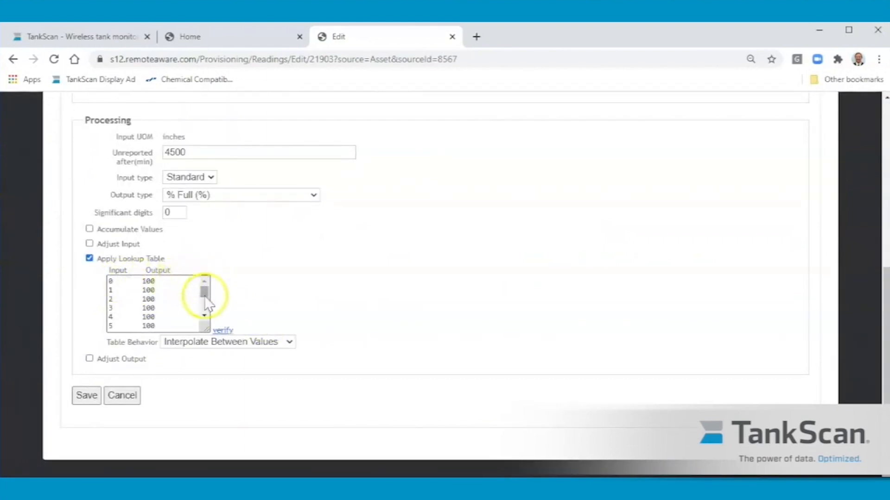
pyautogui.click(204, 315)
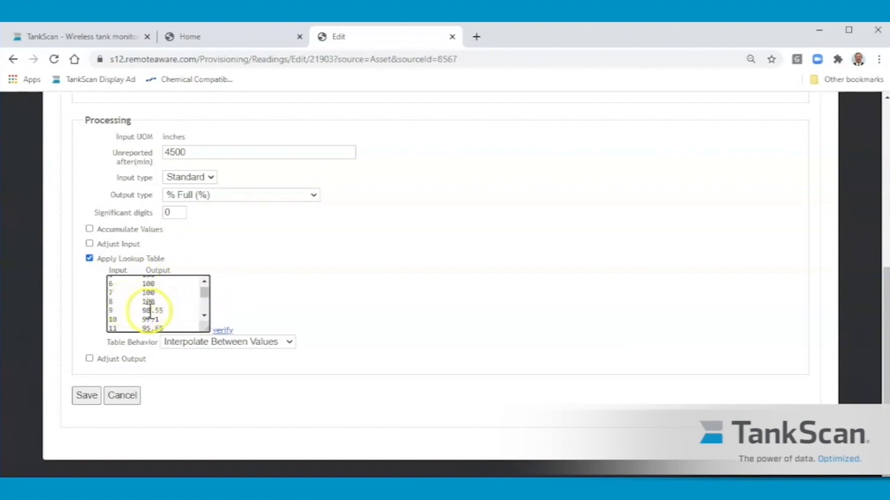
pyautogui.moveTo(204, 316); pyautogui.dragTo(204, 317)
pyautogui.click(204, 317)
pyautogui.click(205, 282)
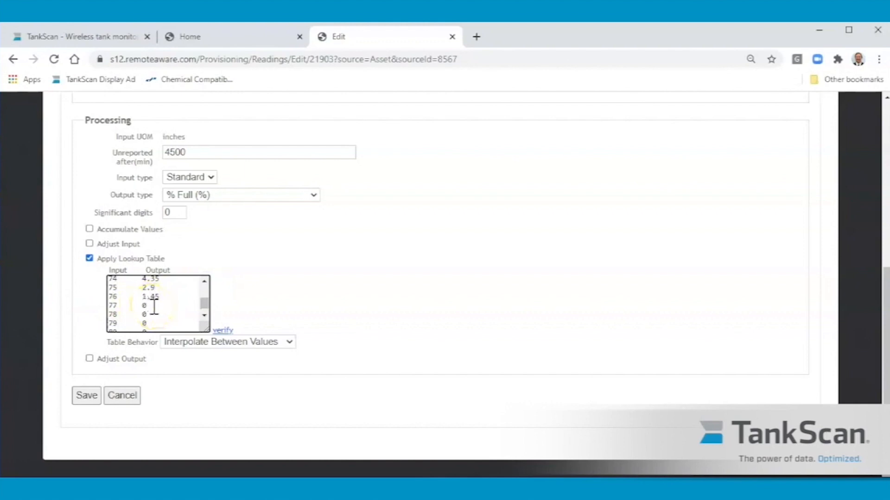
pyautogui.click(122, 395)
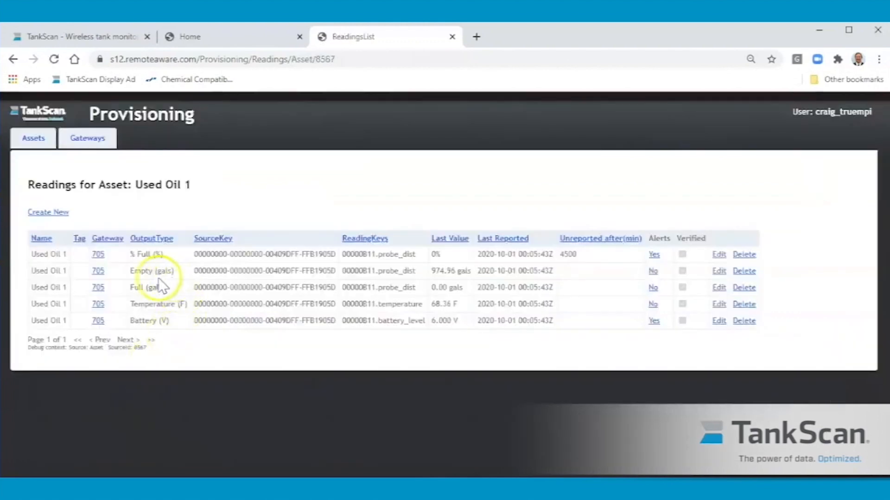
# Open the Empty (gals) reading of Used Oil 1 and examine how its lookup table converts inches to empty gallons
pyautogui.click(719, 273)
pyautogui.scroll(-5, 324, 348)
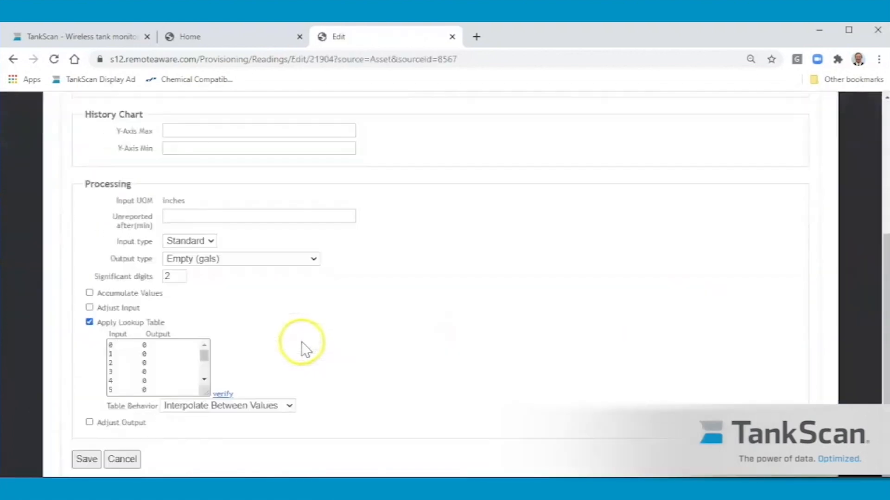
pyautogui.scroll(-2, 302, 345)
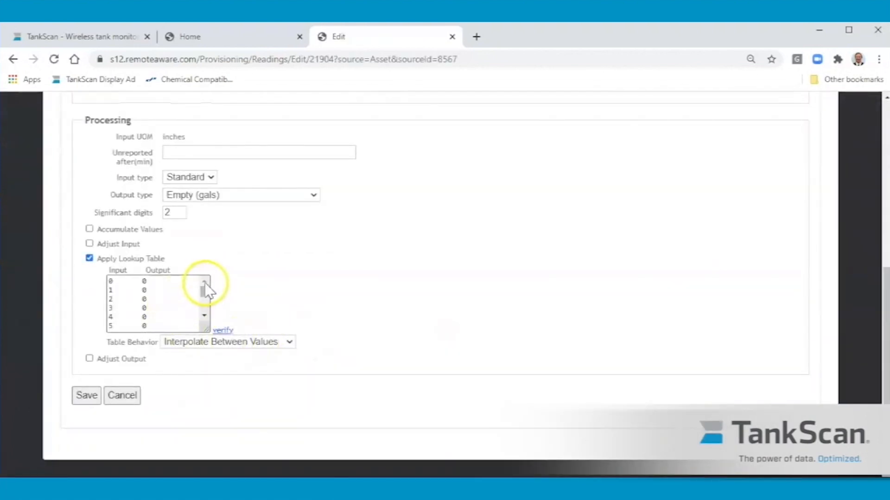
pyautogui.click(204, 315)
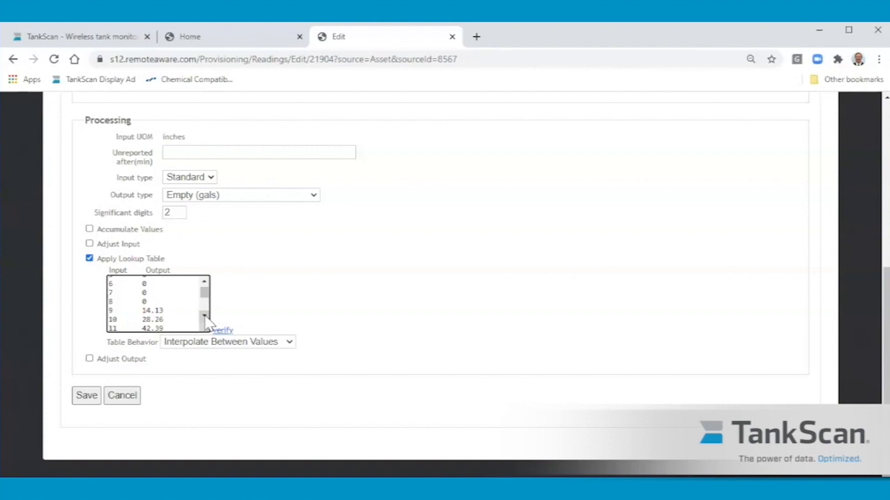
pyautogui.click(205, 315)
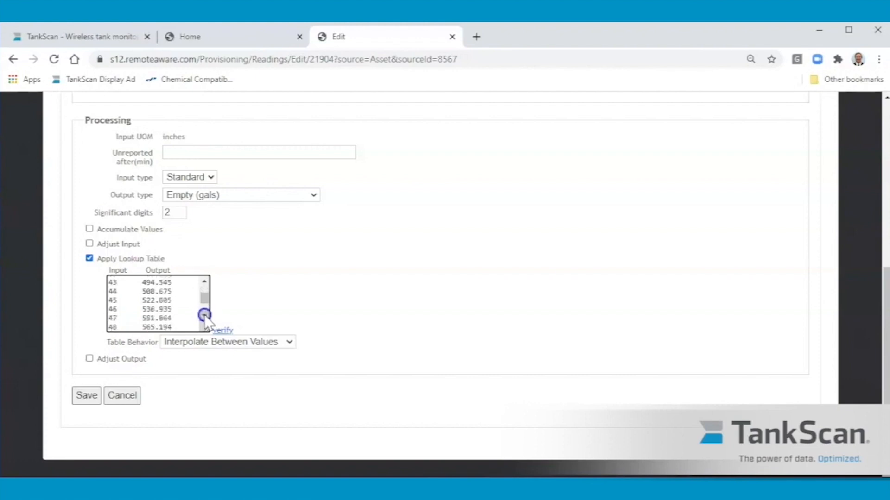
pyautogui.click(205, 315)
pyautogui.click(204, 316)
pyautogui.click(205, 316)
pyautogui.click(204, 316)
pyautogui.click(204, 315)
pyautogui.click(204, 315)
pyautogui.click(204, 316)
pyautogui.click(204, 315)
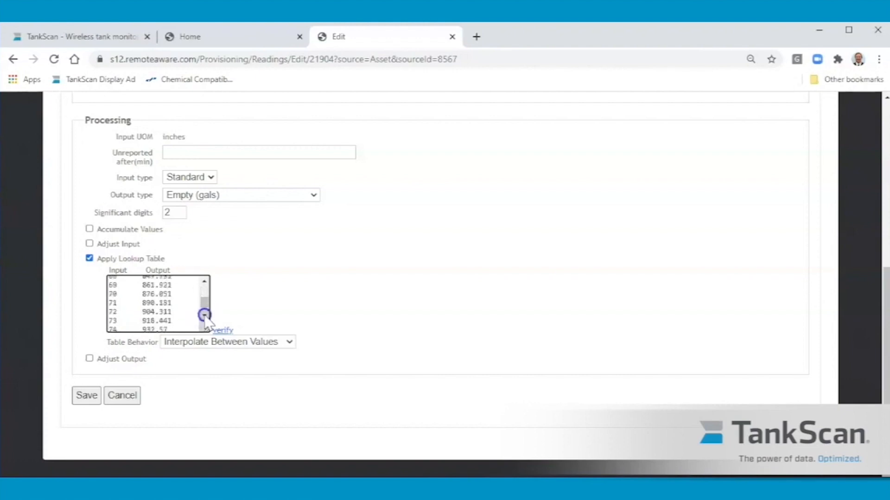
pyautogui.click(204, 316)
pyautogui.click(204, 316)
pyautogui.click(205, 316)
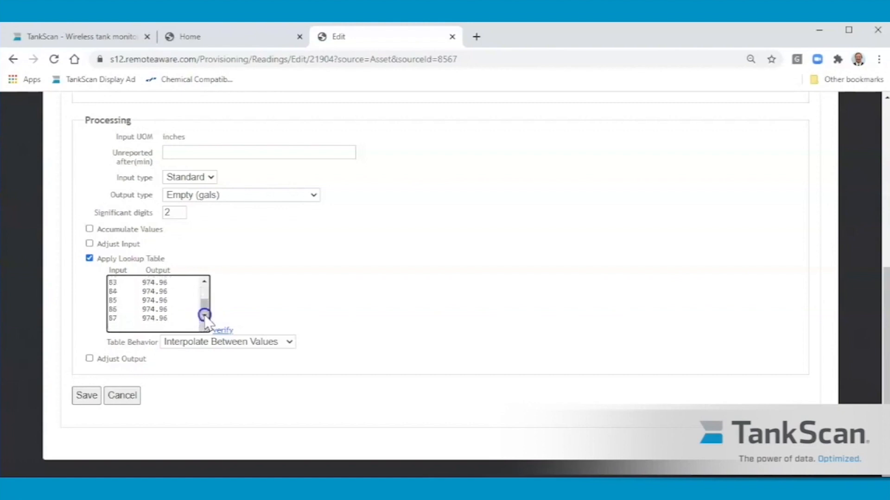
pyautogui.click(204, 282)
pyautogui.click(204, 282)
pyautogui.click(204, 281)
pyautogui.click(205, 282)
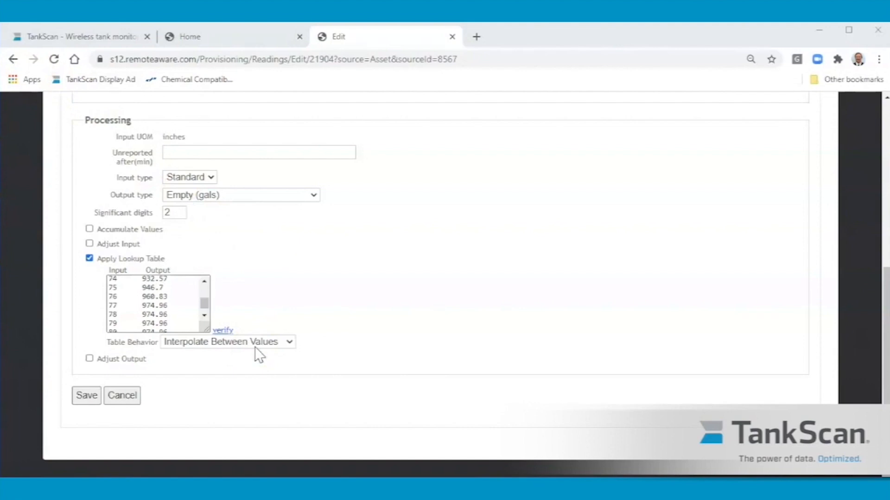
# Select all rows of the Empty (gals) lookup table from input 0 through 87 and save the reading
pyautogui.moveTo(204, 303); pyautogui.dragTo(204, 282)
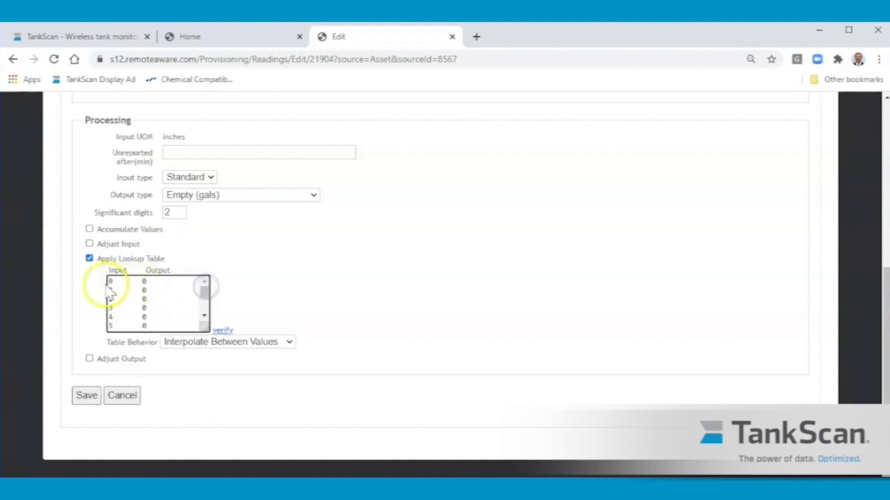
pyautogui.moveTo(109, 283); pyautogui.dragTo(157, 369)
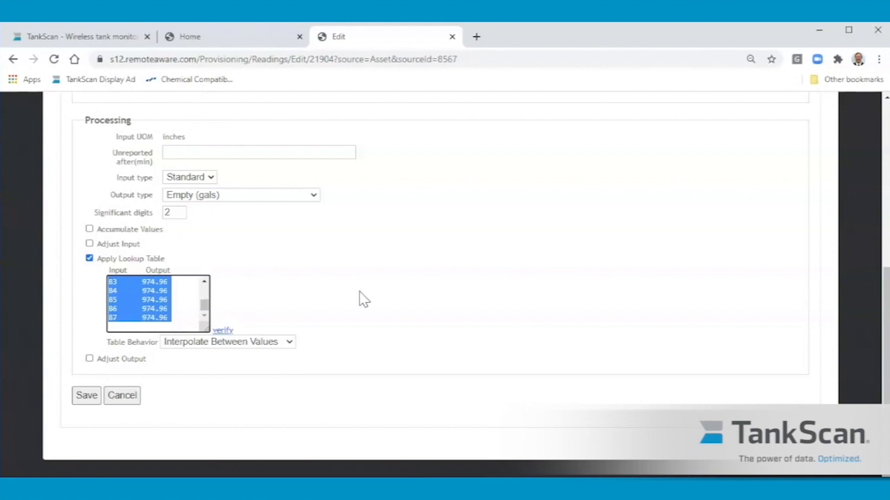
pyautogui.click(87, 396)
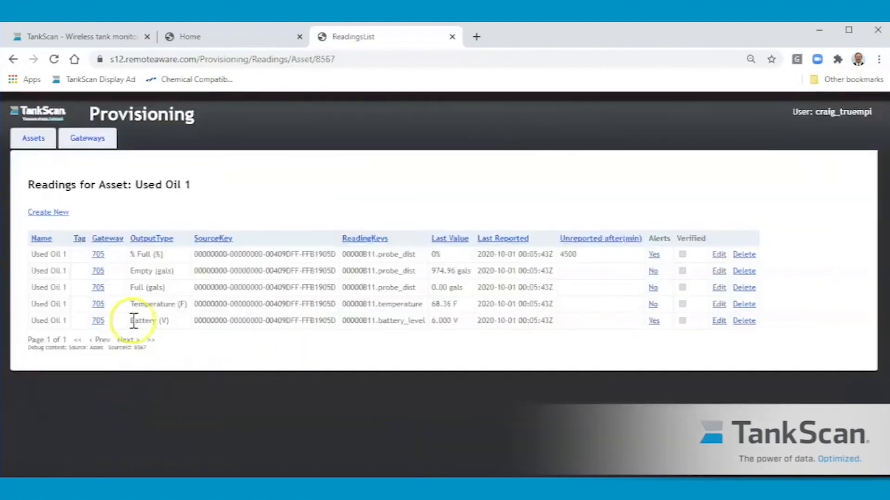
# Open the Temperature (F) reading of Used Oil 1 and review its input adjustment settings
pyautogui.click(719, 304)
pyautogui.scroll(-3, 271, 368)
pyautogui.scroll(-3, 266, 360)
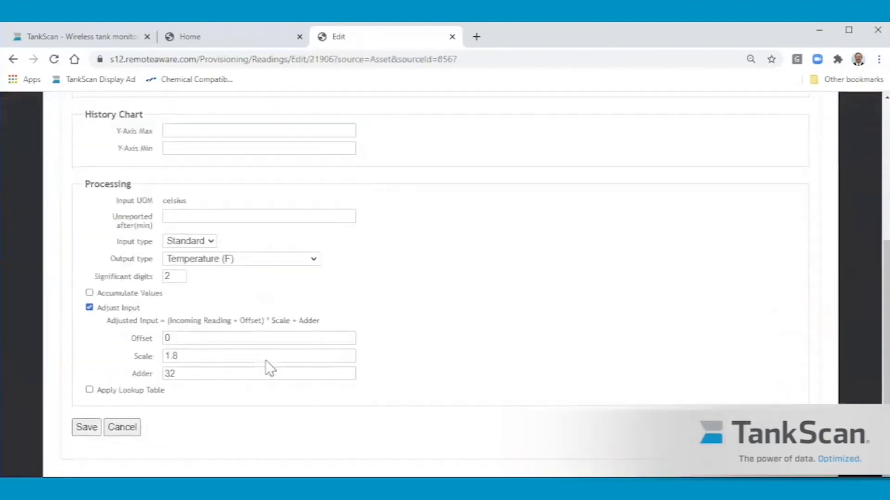